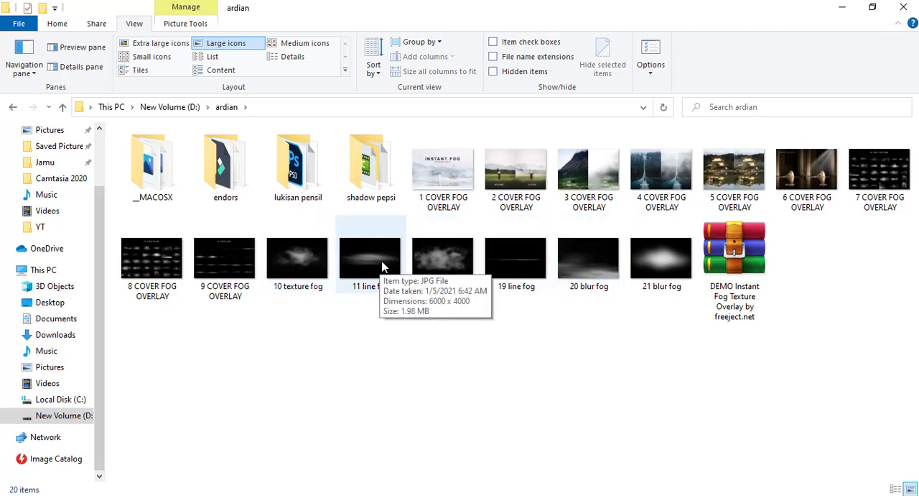
Place the 11 line fog image from the ardian folder into the night photo in Photoshop and set its blend mode to Screen
left_click_drag(383, 267, 542, 272)
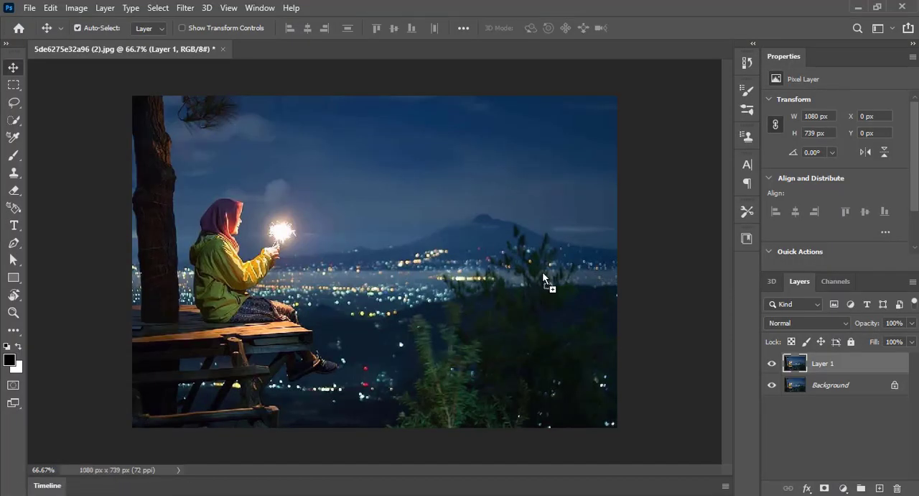
left_click_drag(543, 272, 542, 271)
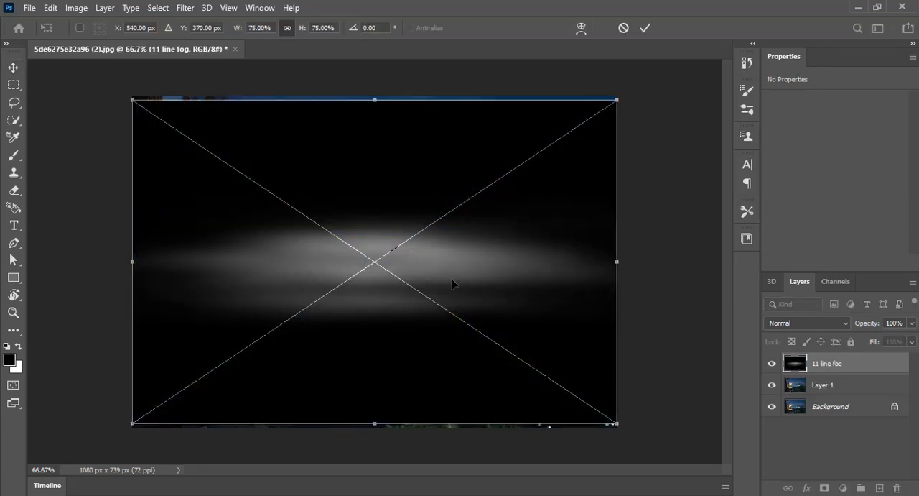
key("Return")
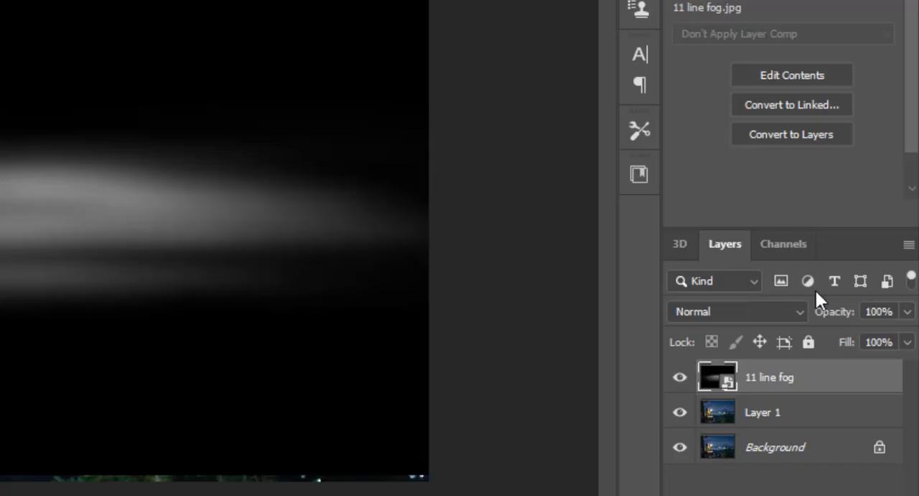
left_click(753, 311)
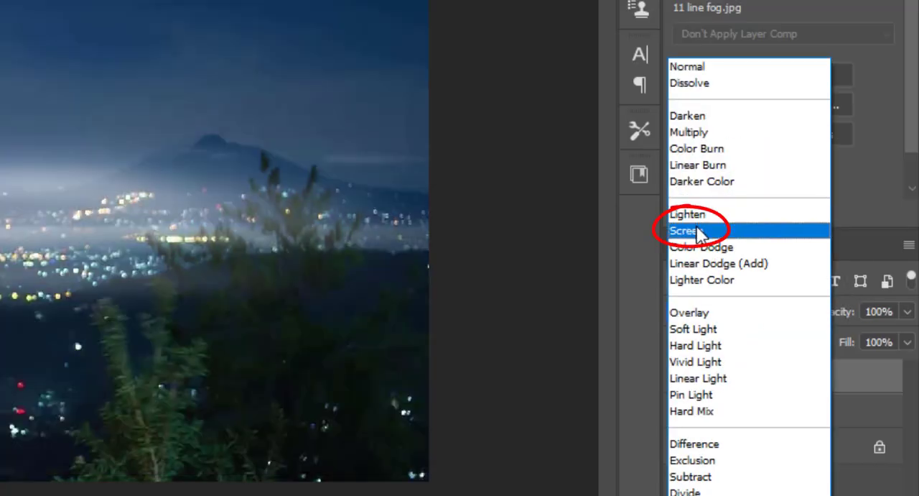
left_click(700, 229)
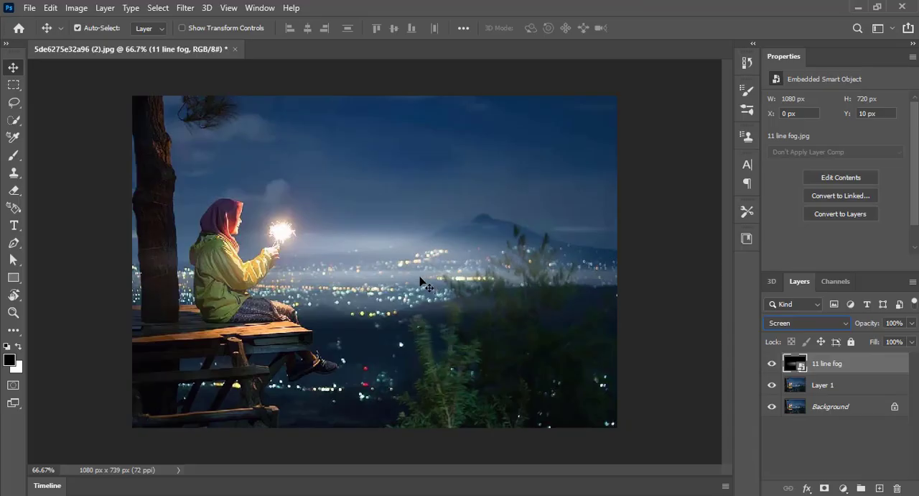
Move the 11 line fog layer down to the photo's lower edge and scale it to about 82.83%
left_click_drag(421, 278, 423, 405)
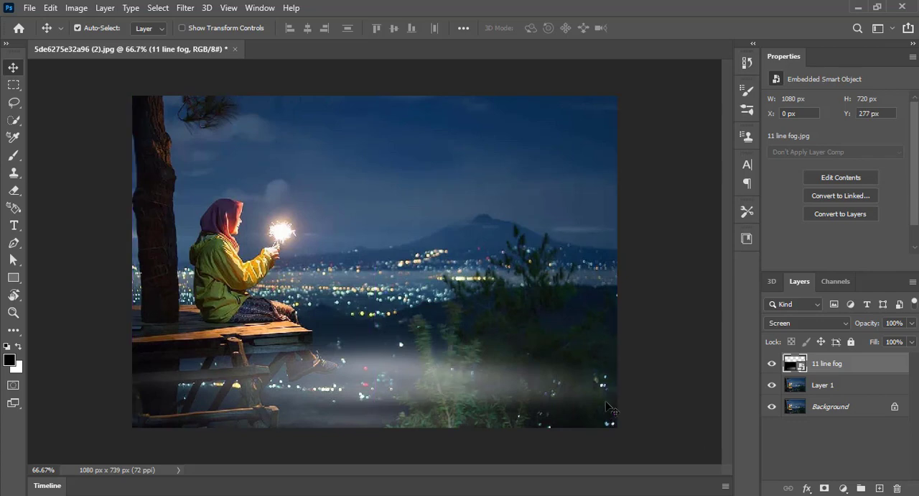
key("ctrl+t")
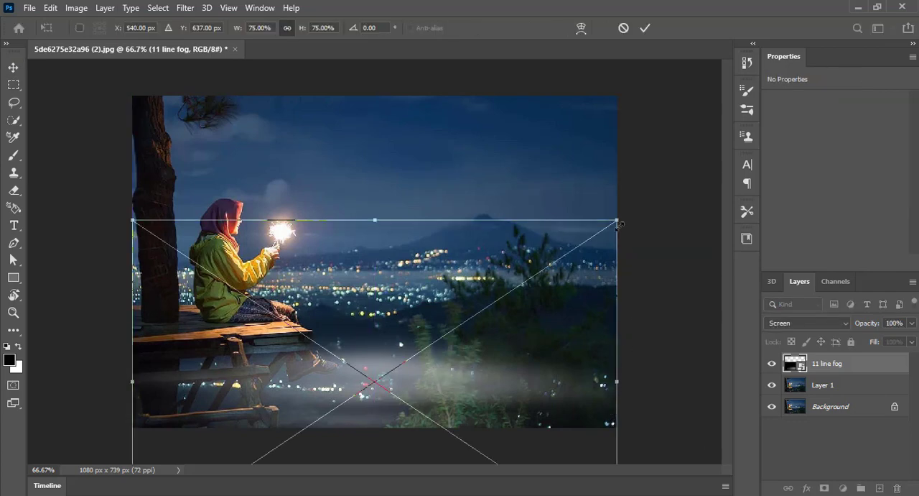
left_click_drag(619, 221, 671, 185)
left_click_drag(448, 365, 436, 413)
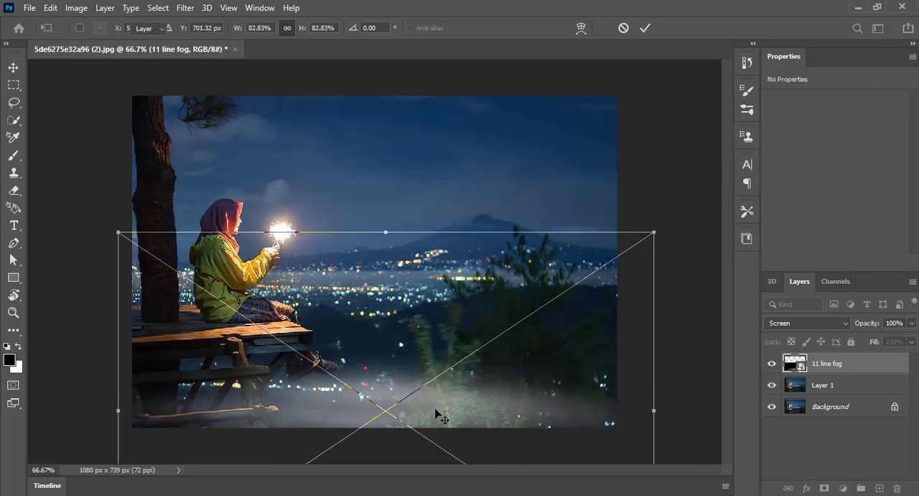
key("Return")
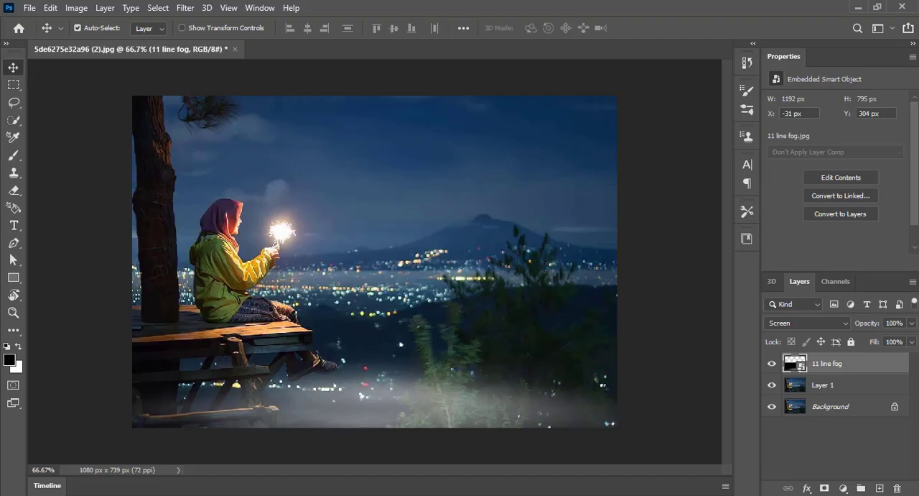
Place the 20 blur fog image from the File Explorer folder into the photo and enlarge it to about 1369 by 913 px, overlapping the canvas sides
key("alt+Tab")
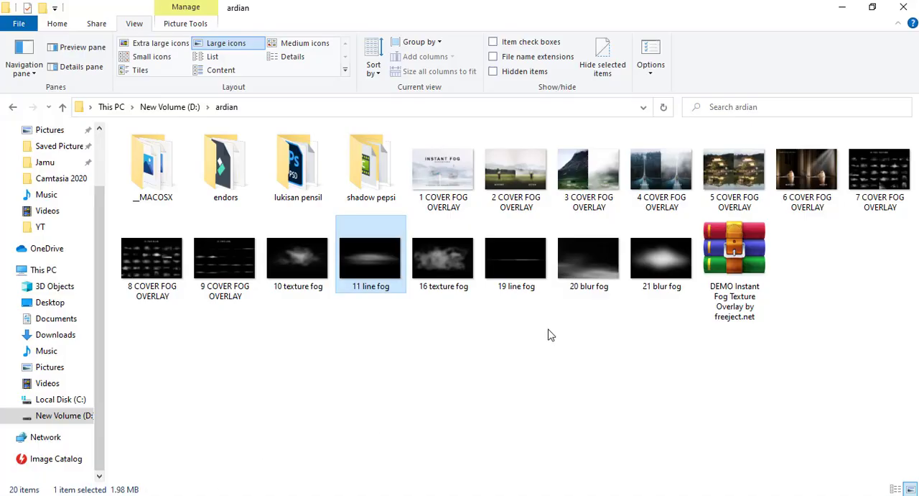
left_click_drag(600, 269, 503, 151)
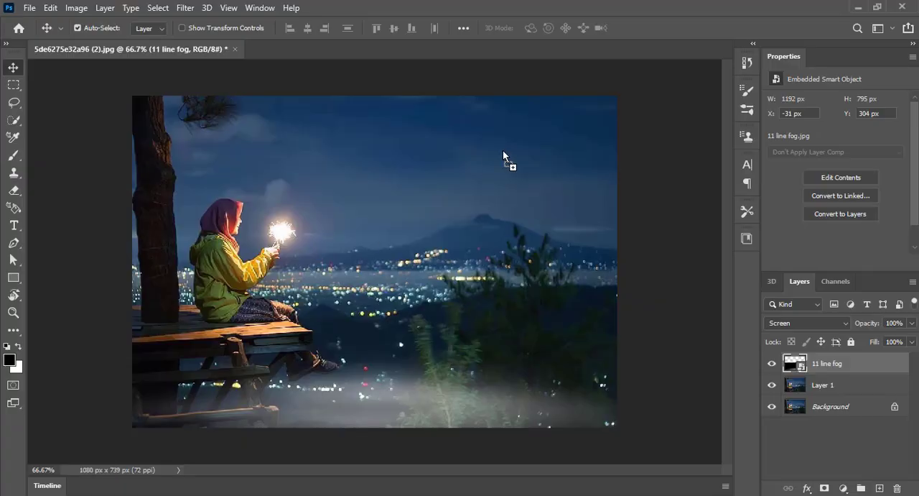
left_click_drag(599, 167, 599, 167)
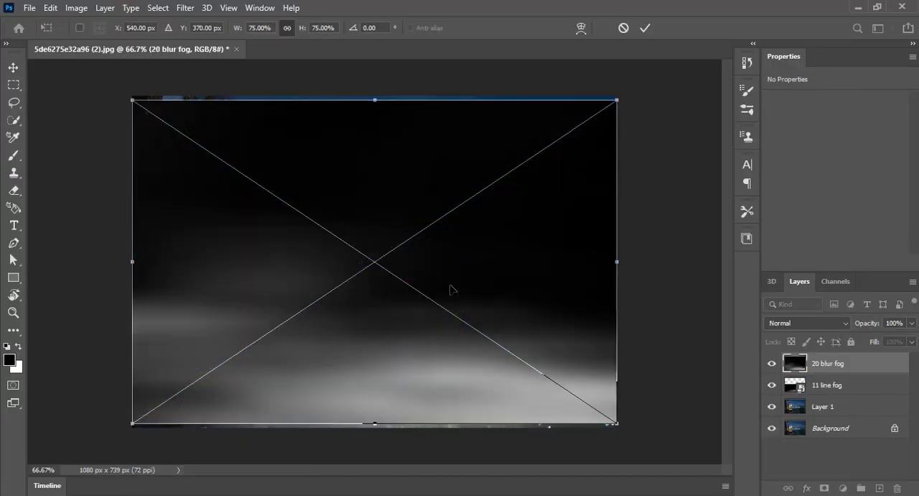
left_click_drag(454, 290, 634, 203)
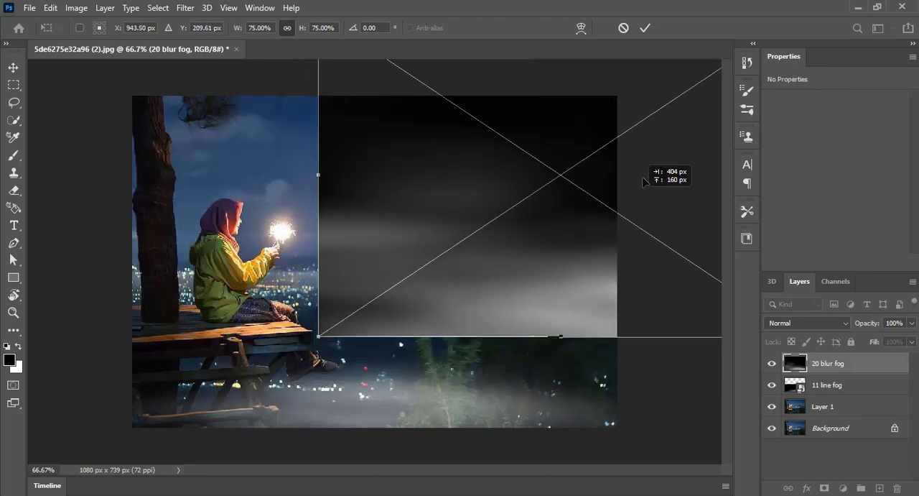
left_click_drag(644, 173, 390, 142)
left_click_drag(596, 309, 723, 397)
key("Return")
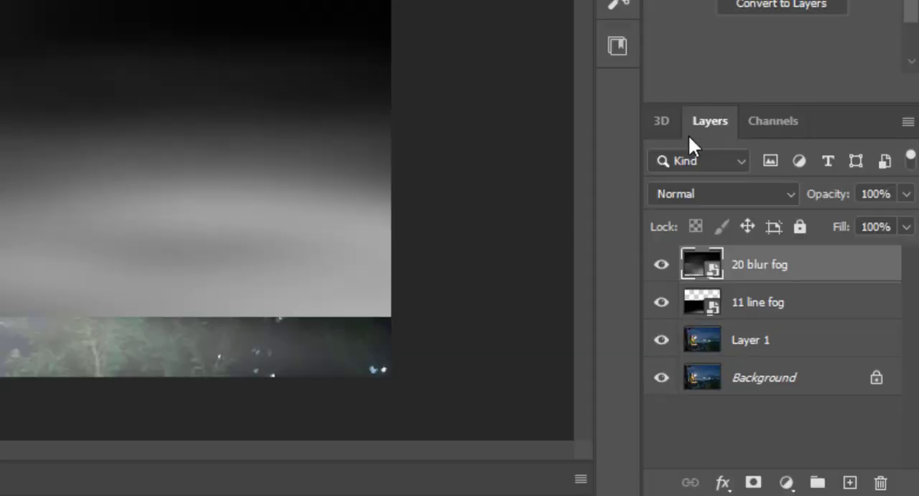
Set the blend mode of the 20 blur fog layer to Screen
left_click(681, 194)
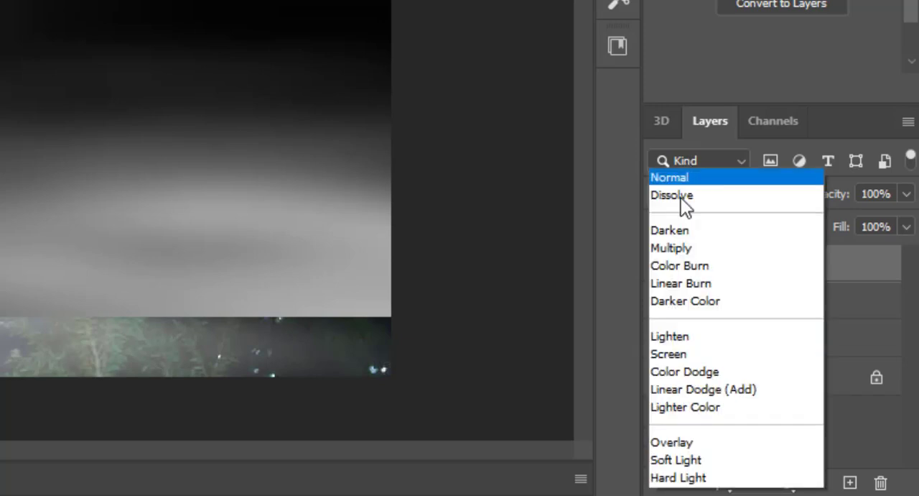
scroll(680, 198, "down", 3)
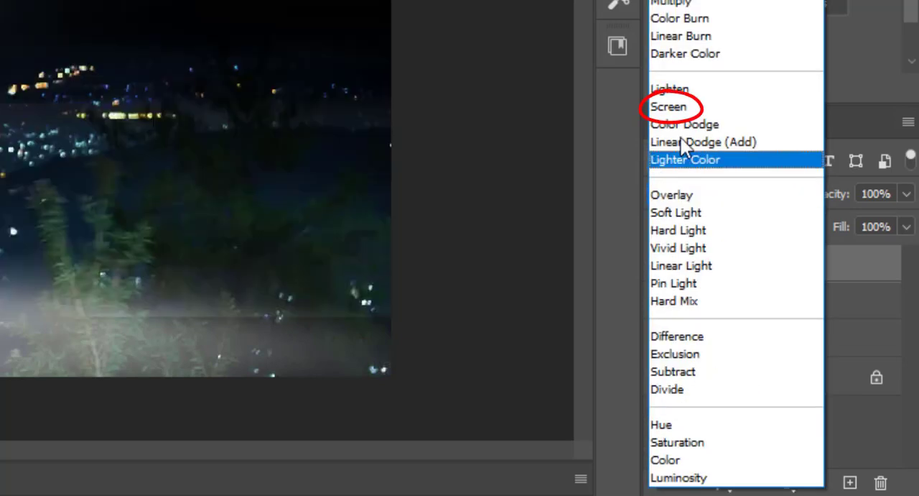
left_click(668, 106)
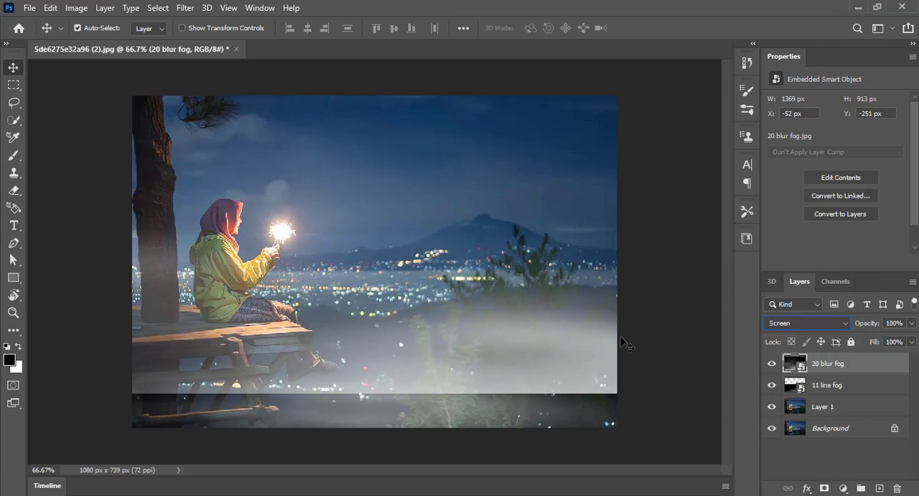
Choose the Brush tool with a white foreground colour and rasterize the 20 blur fog smart object for painting
key("b")
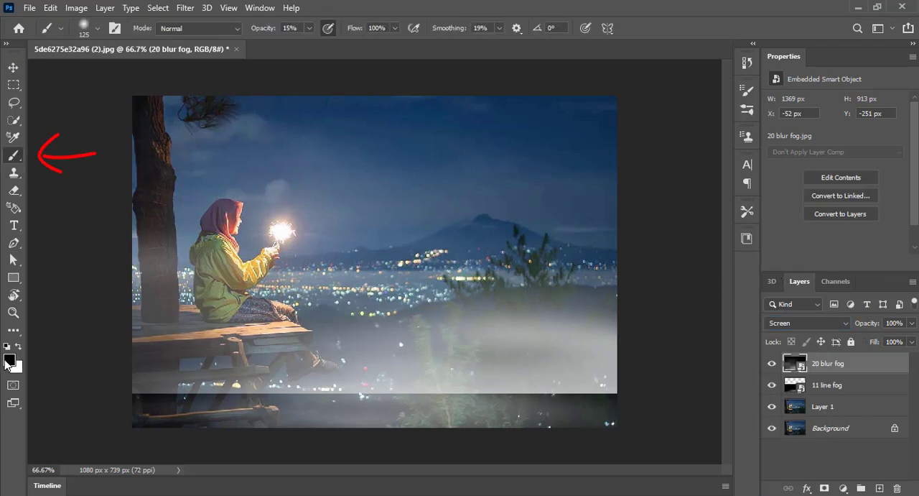
left_click(19, 348)
left_click(172, 374)
left_click(439, 207)
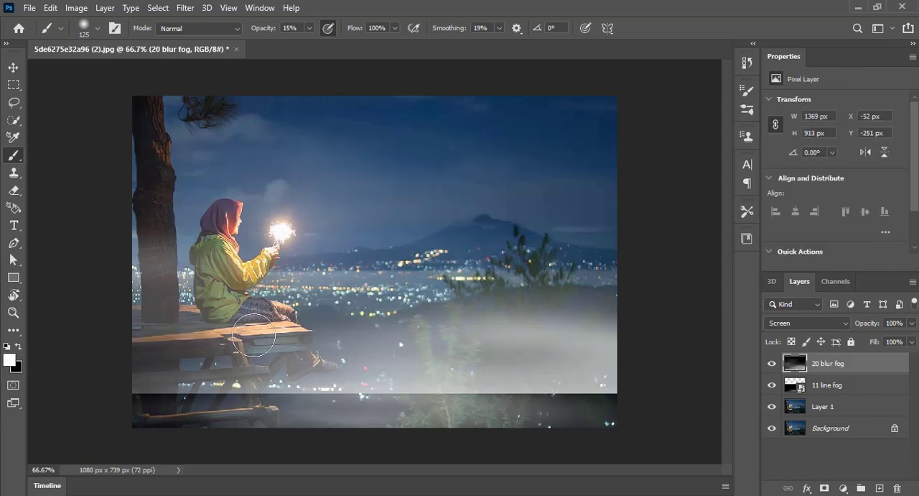
Undo a white test stroke on the fog and set up a black brush with 72% opacity and 66% smoothing
mouse_move(256, 314)
left_mouse_down()
mouse_move(222, 304)
mouse_move(236, 358)
mouse_move(195, 351)
mouse_move(157, 376)
mouse_move(208, 342)
mouse_move(191, 381)
mouse_move(387, 321)
left_mouse_up()
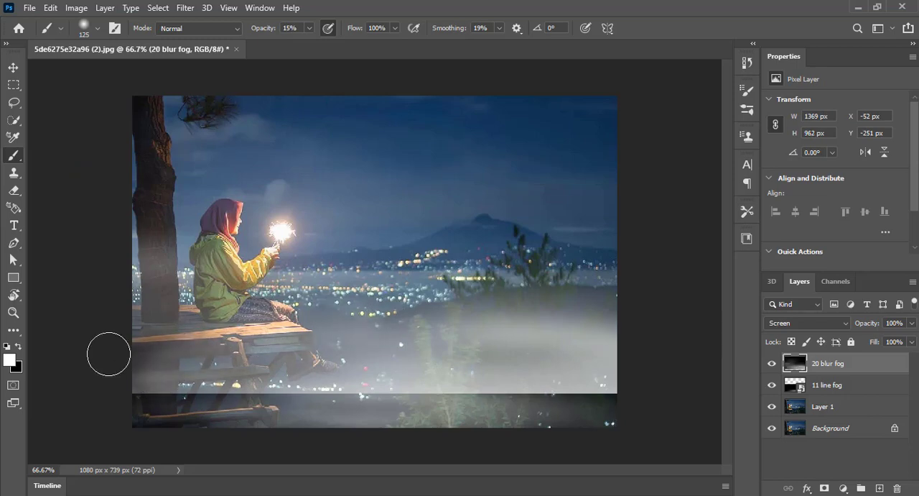
key("ctrl+z")
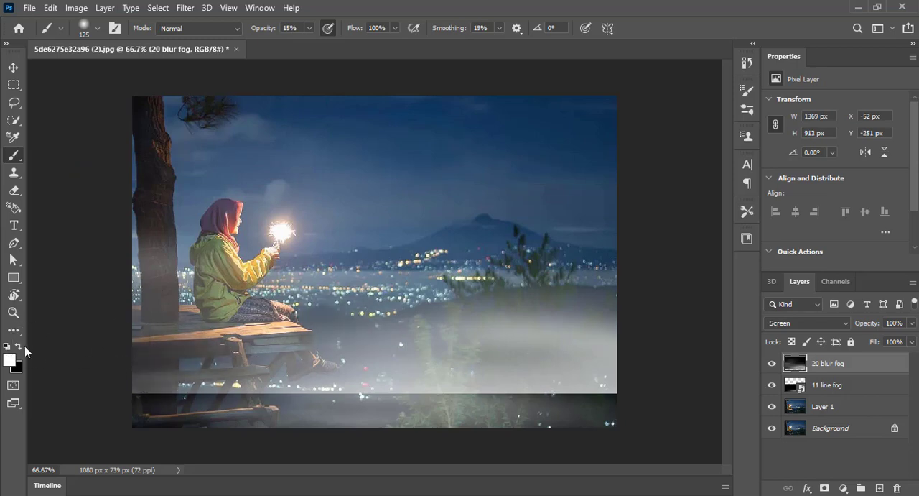
key("x")
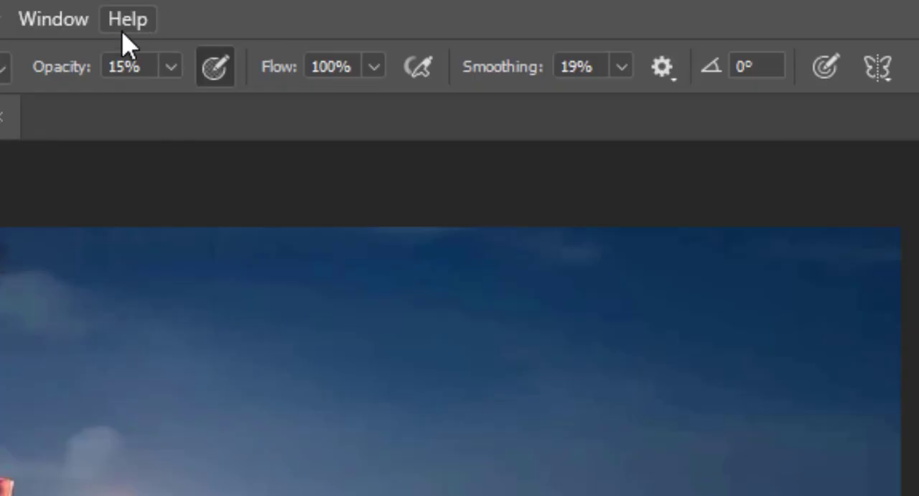
left_click(160, 62)
left_click_drag(175, 98, 254, 100)
left_click(622, 68)
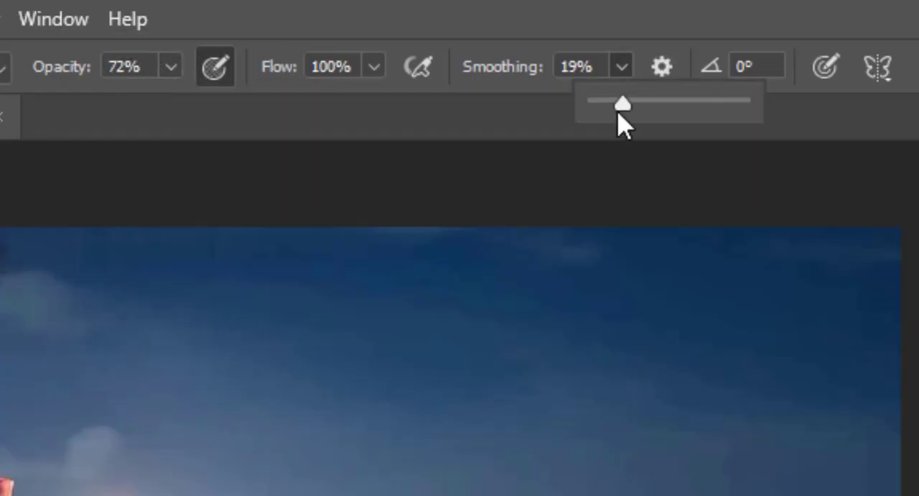
mouse_move(620, 102)
left_mouse_down()
mouse_move(657, 102)
mouse_move(709, 123)
mouse_move(691, 123)
left_mouse_up()
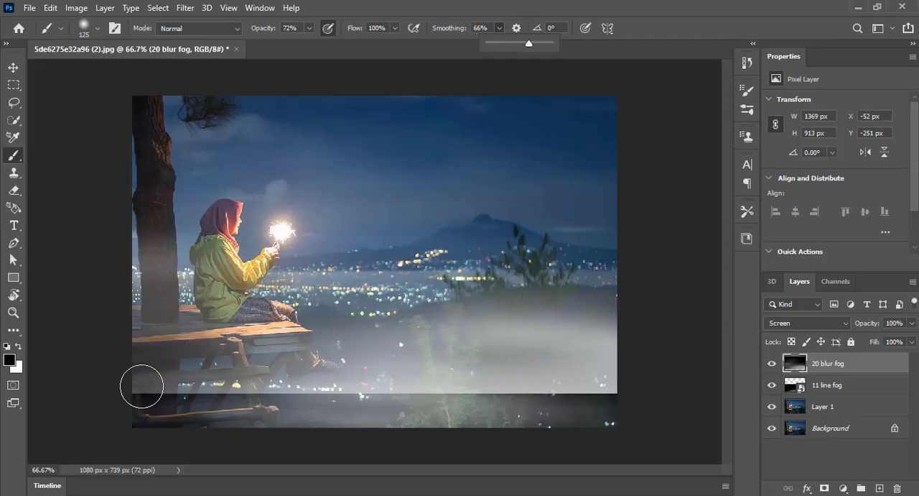
Paint black over the hard lower edge of the 20 blur fog layer, enlarging the brush to 300, to blend it across the photo's width
left_click(139, 384)
left_click_drag(181, 379, 443, 381)
key("bracketright")
key("bracketright")
key("bracketright")
key("bracketright")
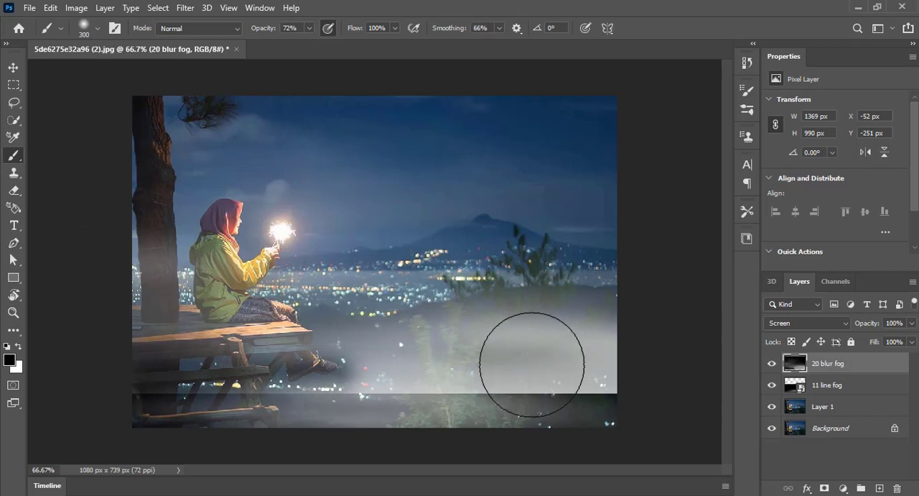
mouse_move(627, 383)
left_mouse_down()
mouse_move(500, 375)
mouse_move(206, 413)
mouse_move(165, 420)
mouse_move(150, 437)
left_mouse_up()
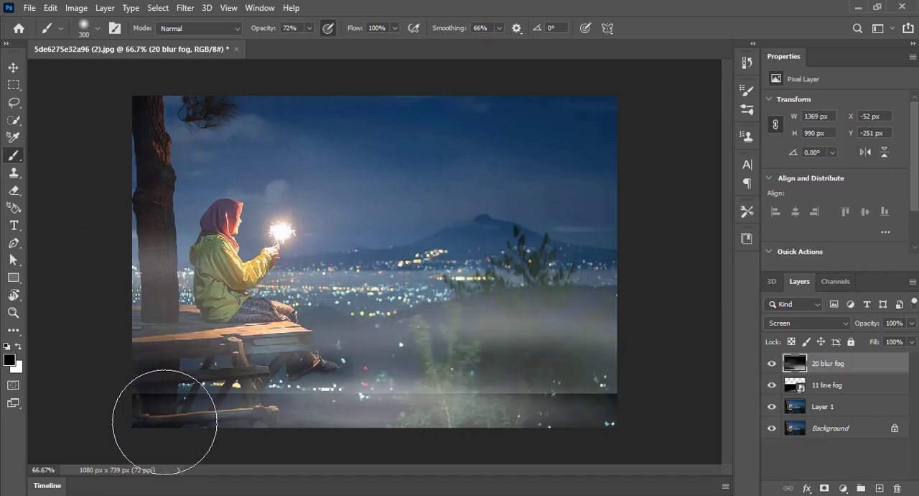
mouse_move(381, 421)
left_mouse_down()
mouse_move(607, 427)
mouse_move(563, 433)
left_mouse_up()
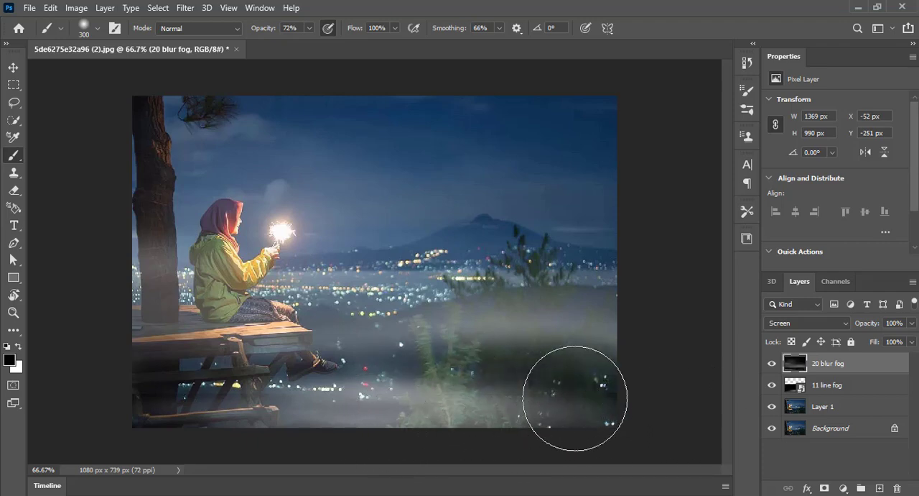
left_click_drag(592, 403, 147, 422)
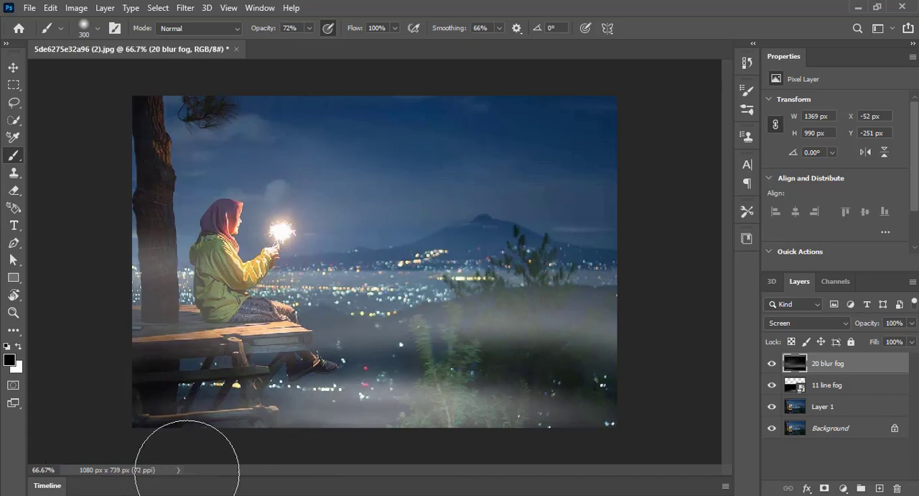
Place the 10 texture fog image from the File Explorer folder into the photo and set its blend mode to Screen
key("alt+Tab")
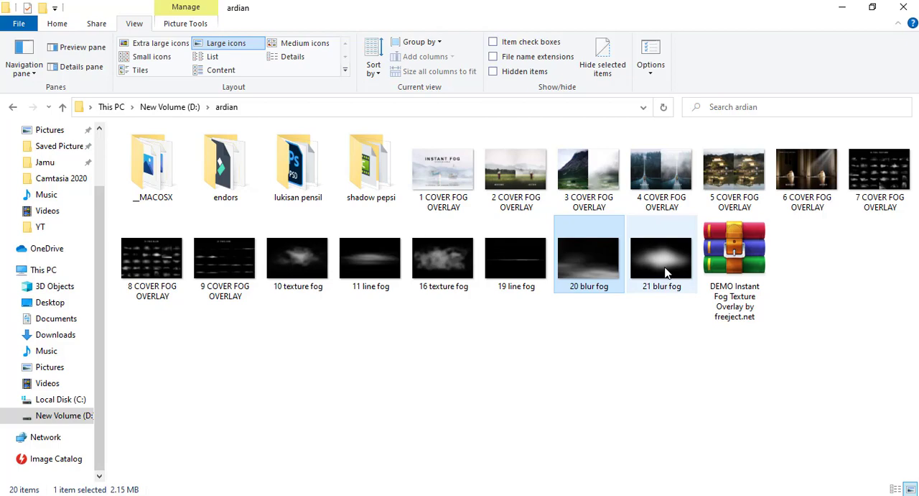
left_click_drag(270, 284, 301, 222)
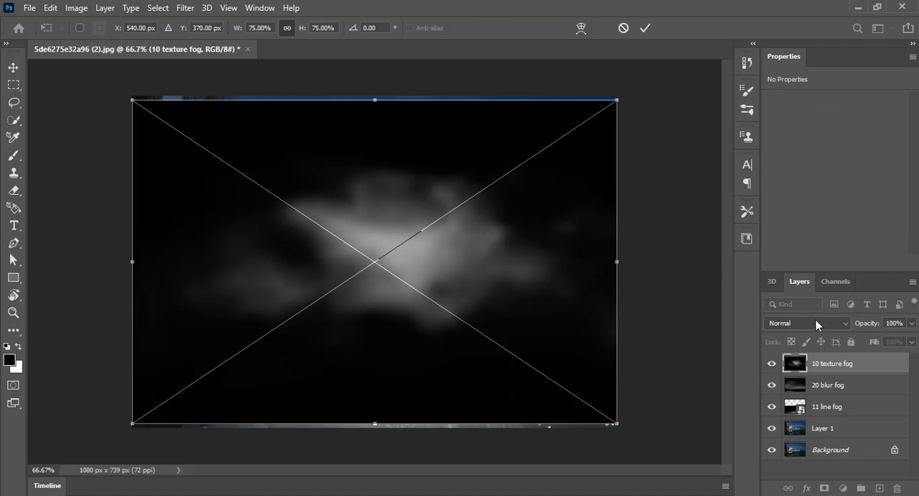
left_click(816, 323)
left_click(645, 27)
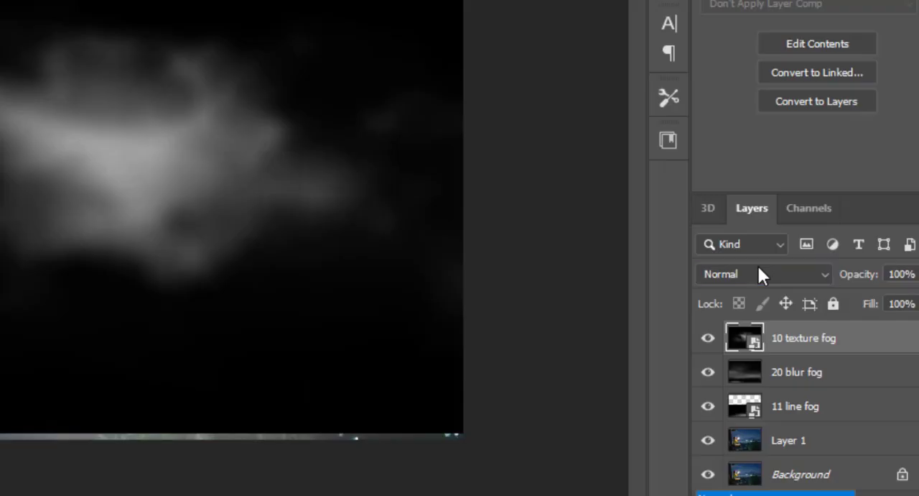
left_click(758, 267)
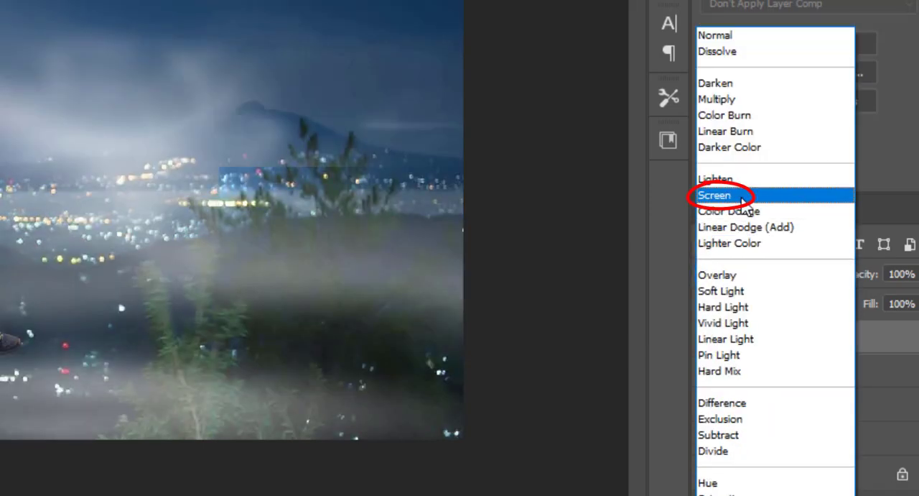
left_click(718, 194)
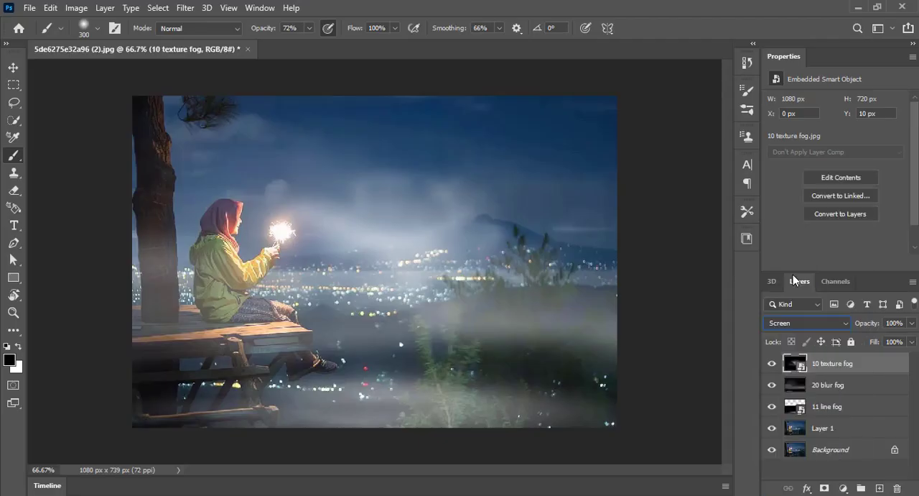
Move the 10 texture fog layer behind the woman's sparkler and enlarge it to about 1457 by 972 px
left_click(18, 71)
left_click_drag(359, 262, 282, 221)
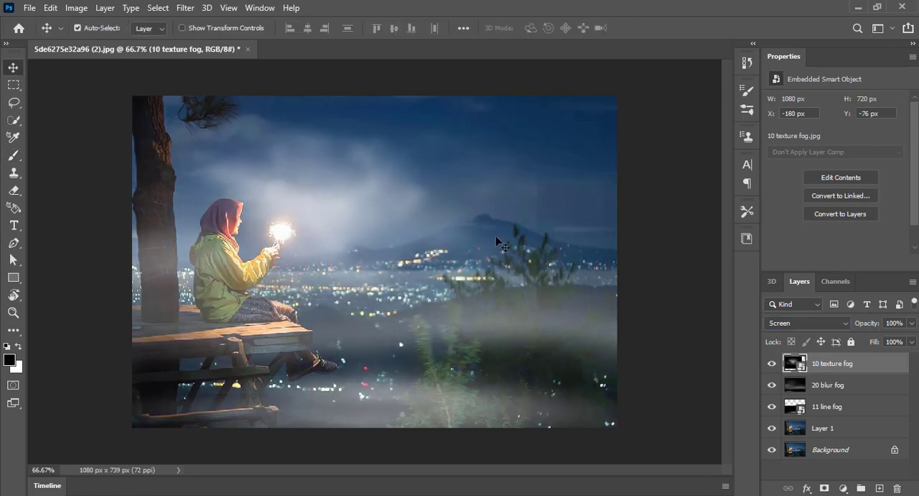
key("ctrl+t")
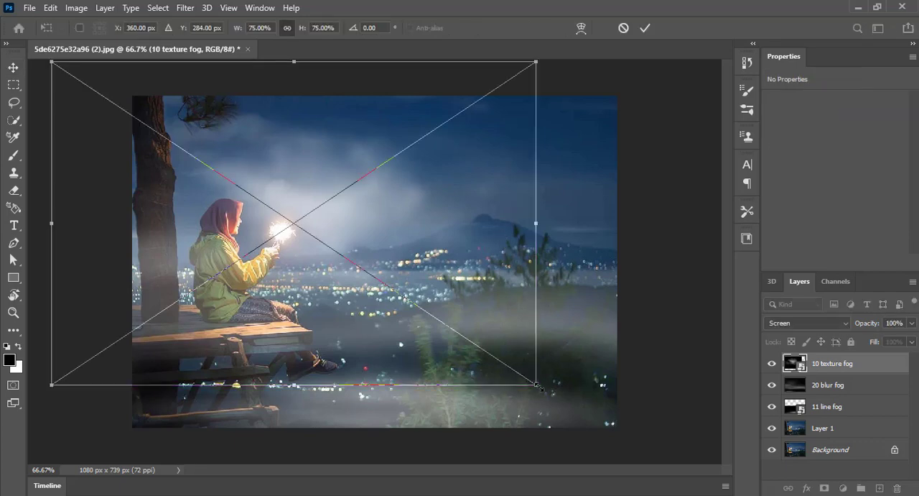
left_click_drag(538, 386, 873, 478)
left_click_drag(495, 320, 429, 284)
key("Return")
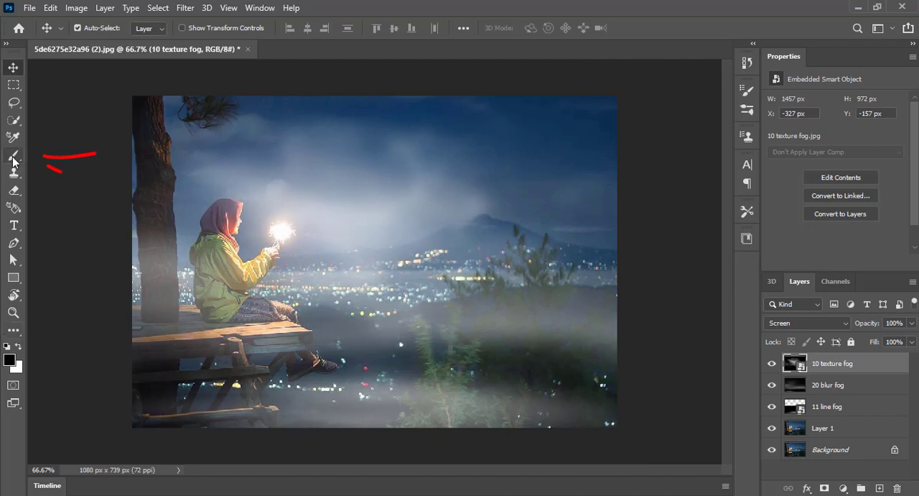
Rasterize the 10 texture fog smart object and paint black over the fog around the sparkler with a 175 px brush
key("b")
left_click(291, 229)
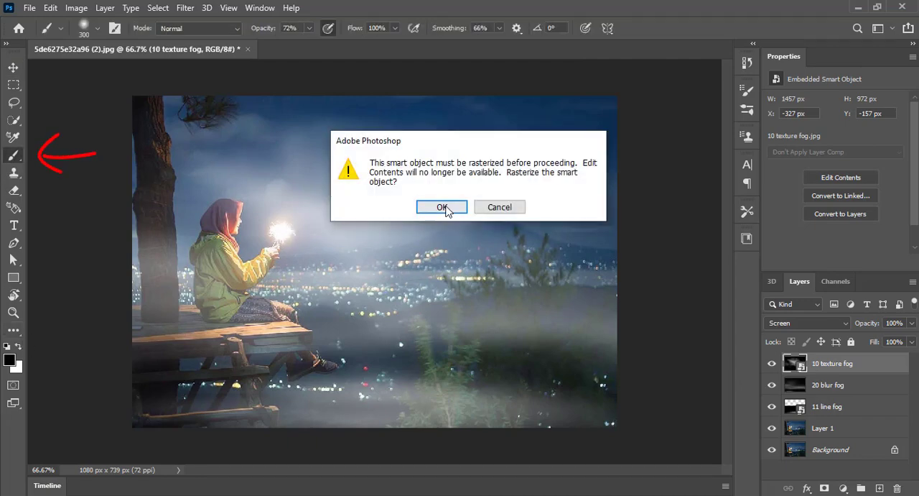
left_click(435, 208)
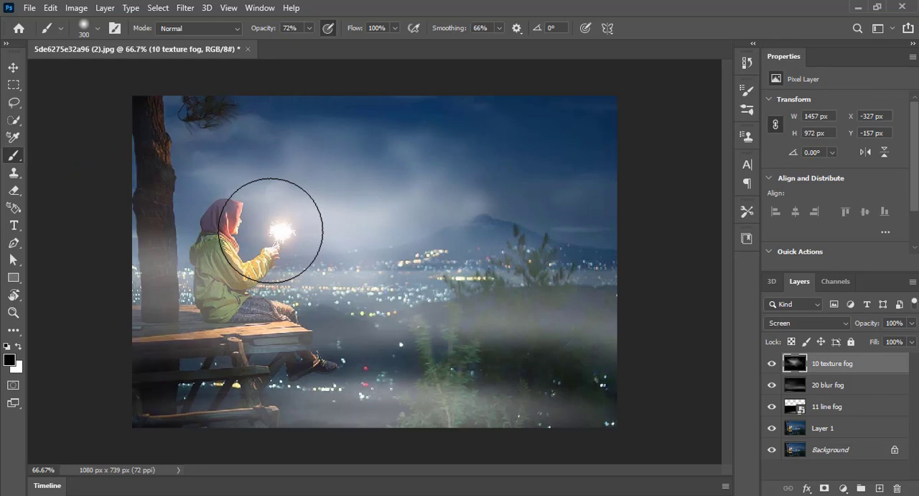
key("bracketleft")
key("bracketleft")
key("bracketleft")
key("bracketleft")
key("bracketleft")
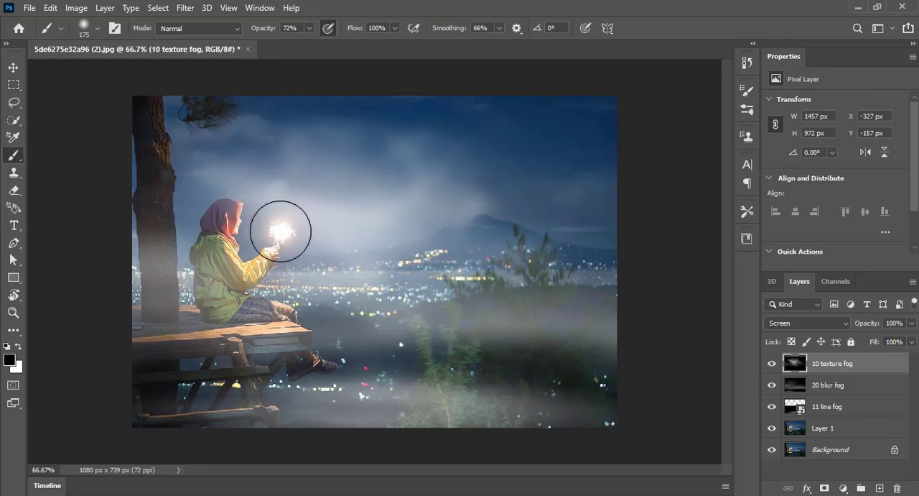
mouse_move(281, 231)
left_mouse_down()
mouse_move(289, 232)
mouse_move(278, 217)
mouse_move(294, 237)
mouse_move(292, 208)
mouse_move(265, 231)
mouse_move(289, 220)
mouse_move(281, 228)
mouse_move(273, 214)
mouse_move(286, 236)
mouse_move(297, 208)
mouse_move(275, 225)
mouse_move(290, 222)
mouse_move(283, 230)
left_mouse_up()
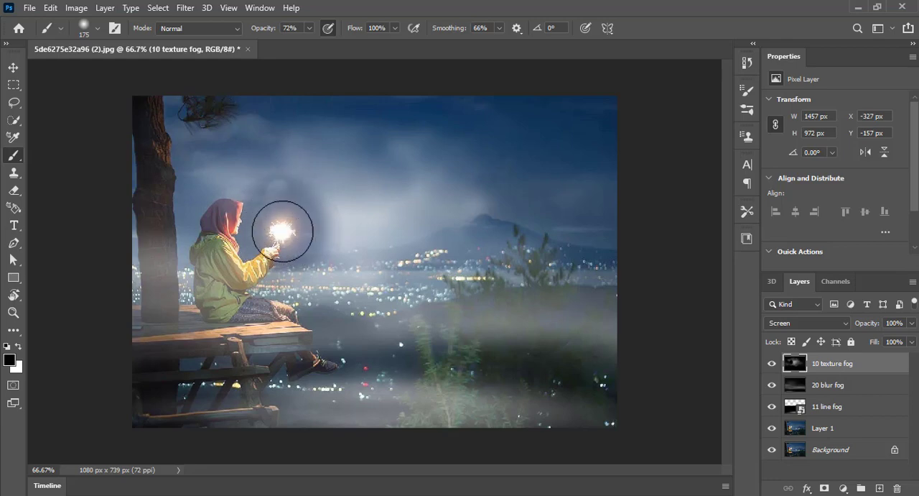
Reduce the brush to 90 px, rasterize the 11 line fog smart object and paint black on it over the sparkler
key("bracketleft")
key("bracketleft")
key("bracketleft")
key("bracketleft")
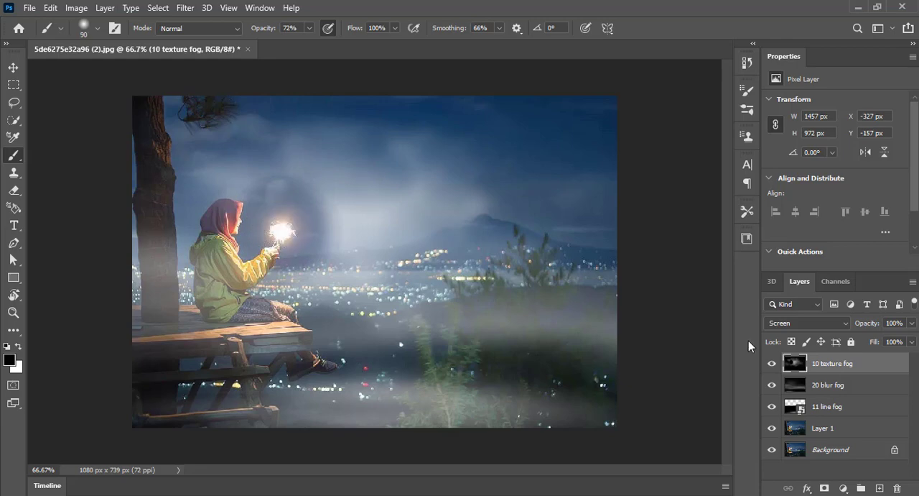
left_click(797, 388)
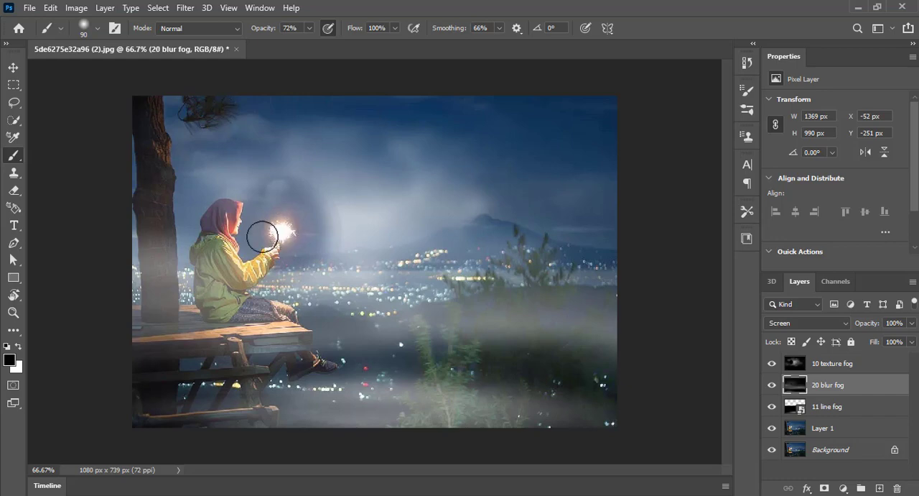
left_click(836, 407)
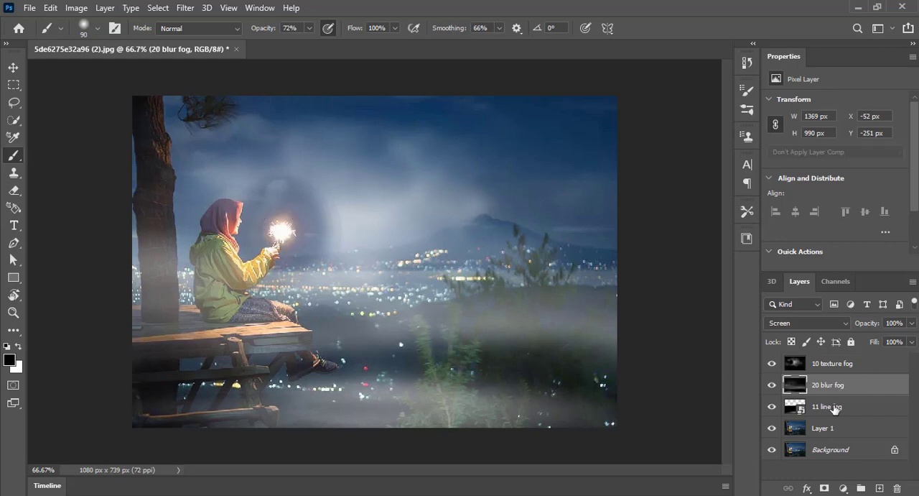
left_click(287, 232)
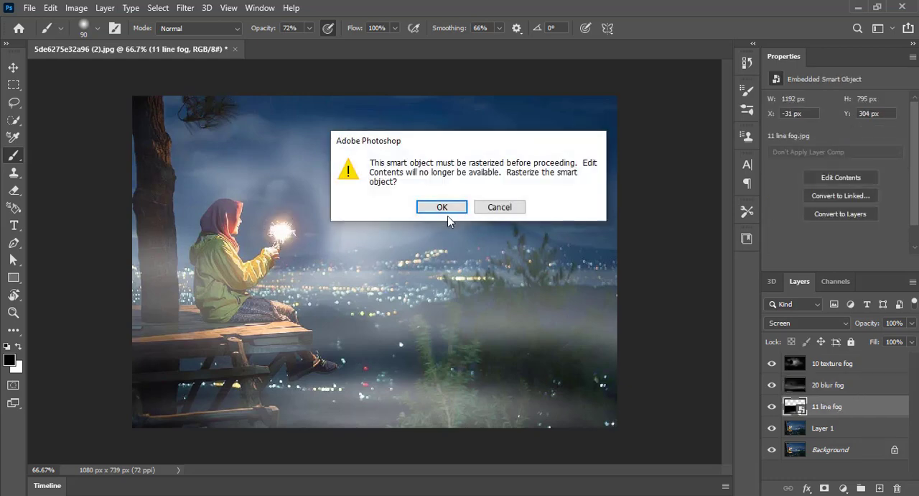
key("Return")
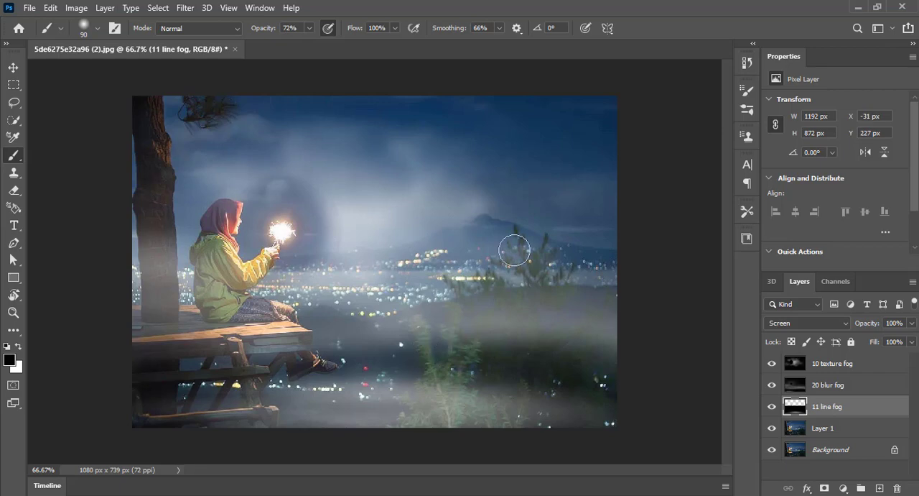
Paint black on the 10 texture fog layer with a 200 px brush to thin the fog near the mountain, and switch to the Move tool
left_click(816, 368)
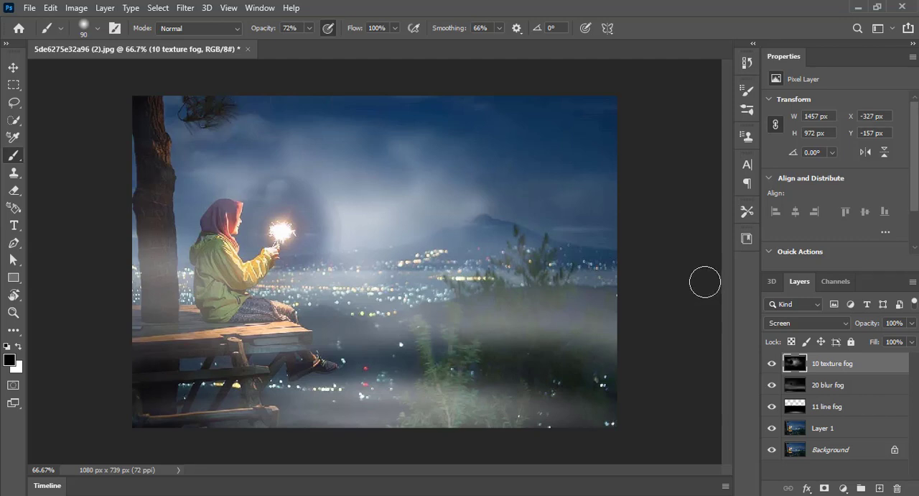
key("bracketright")
key("bracketright")
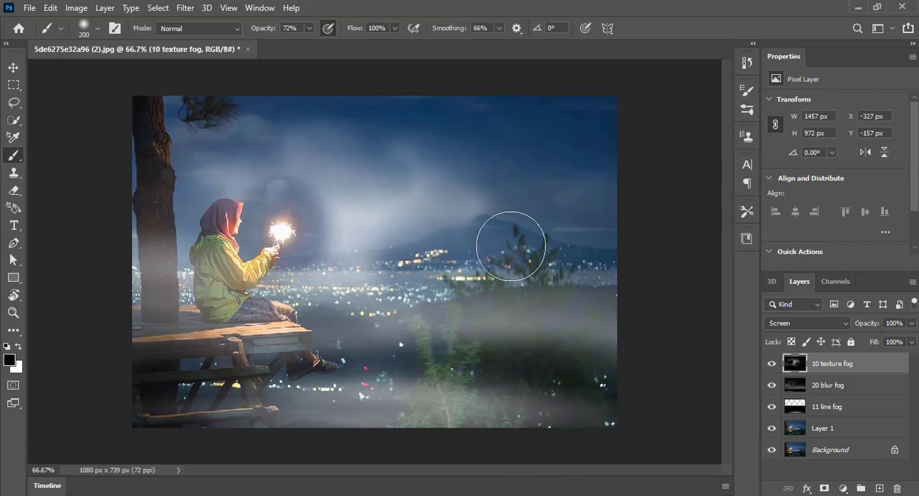
left_click(12, 67)
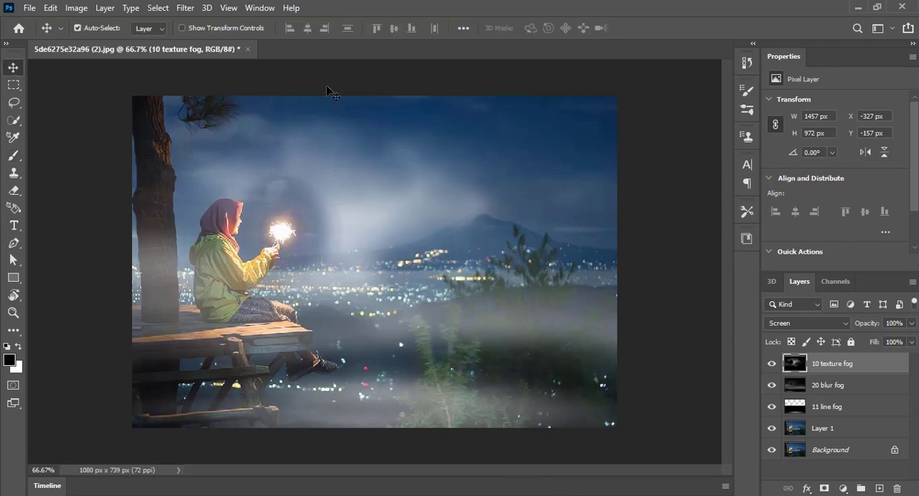